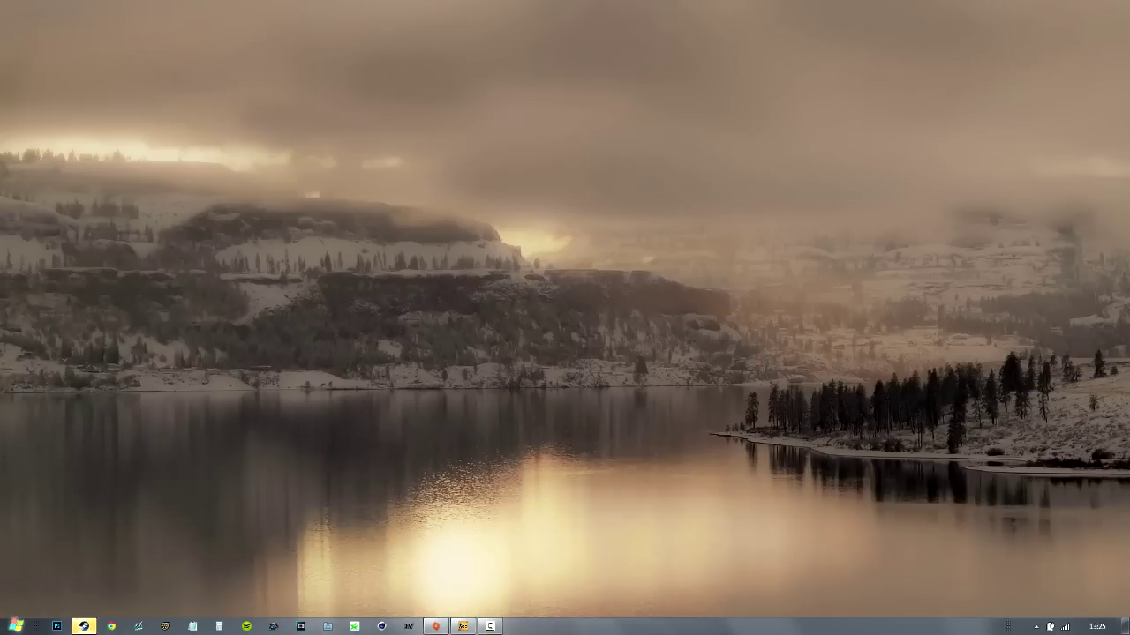
Open the Windows Start menu from the taskbar
left_click(16, 627)
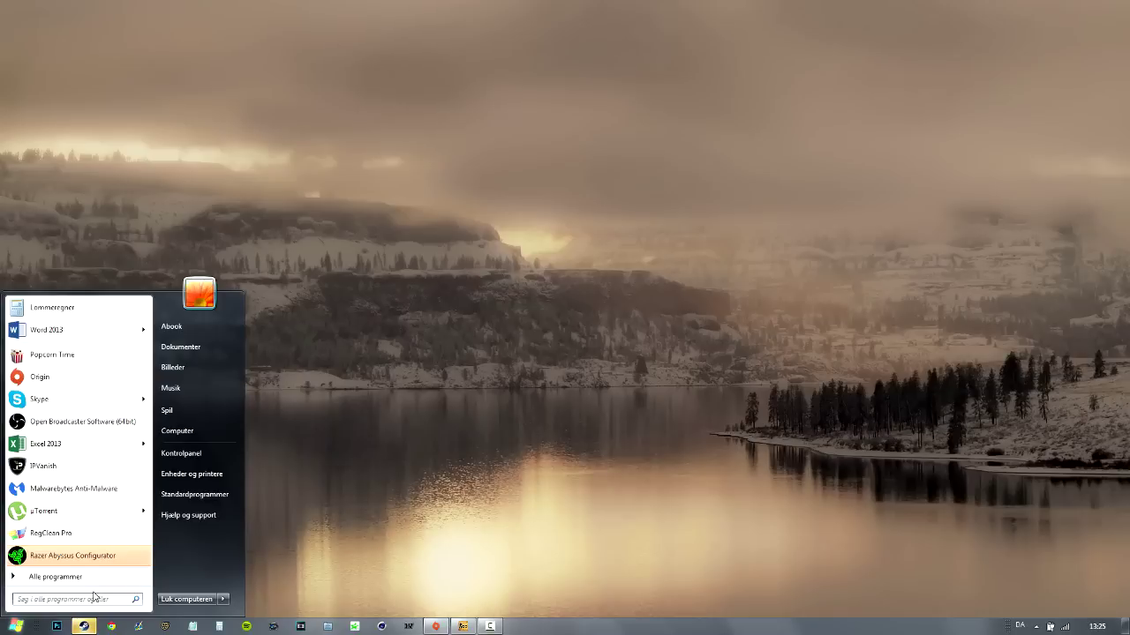
Open a Notepad window and type the note '4:3 (800x600)'
left_click(201, 631)
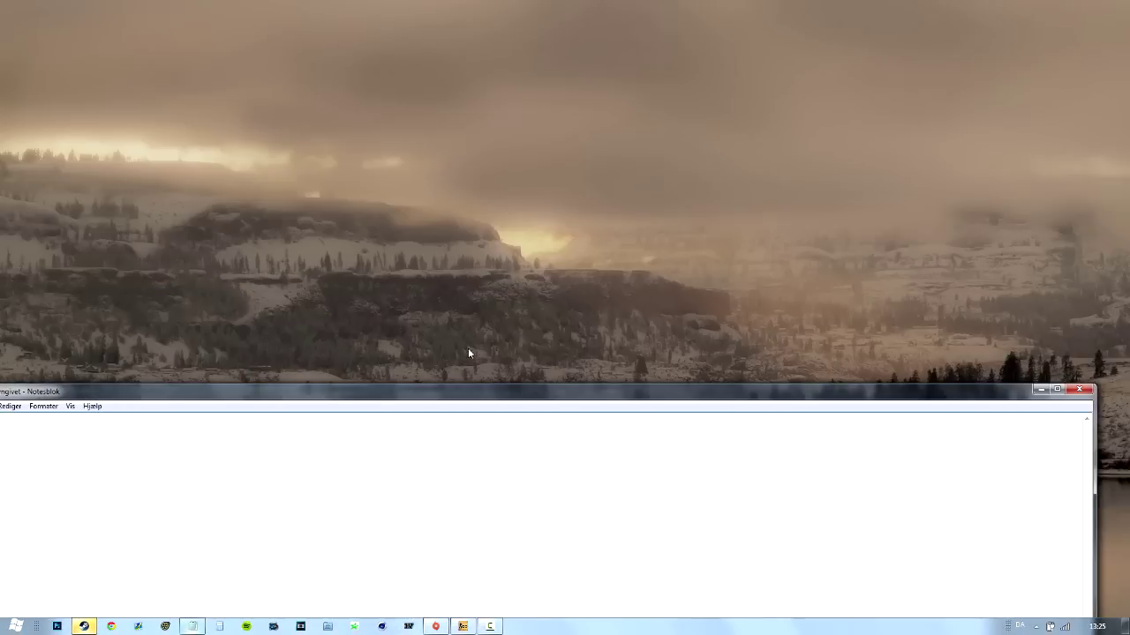
left_click_drag(328, 386, 536, 116)
type("4:3")
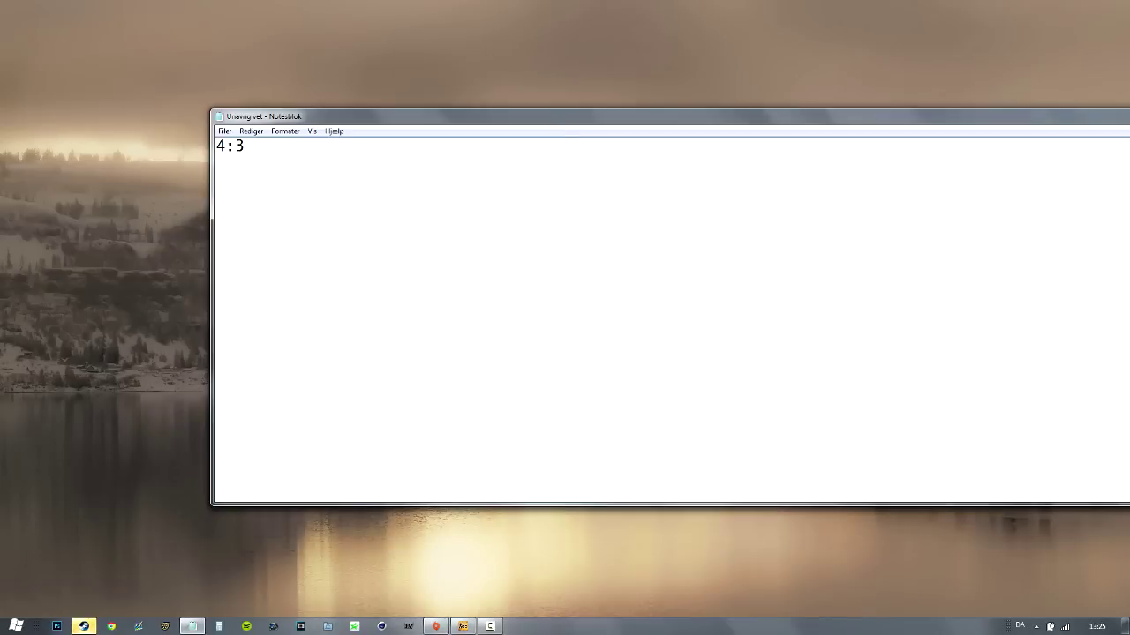
type(" (")
type("800")
key("BackSpace")
type("x600")
type(")")
key("Return")
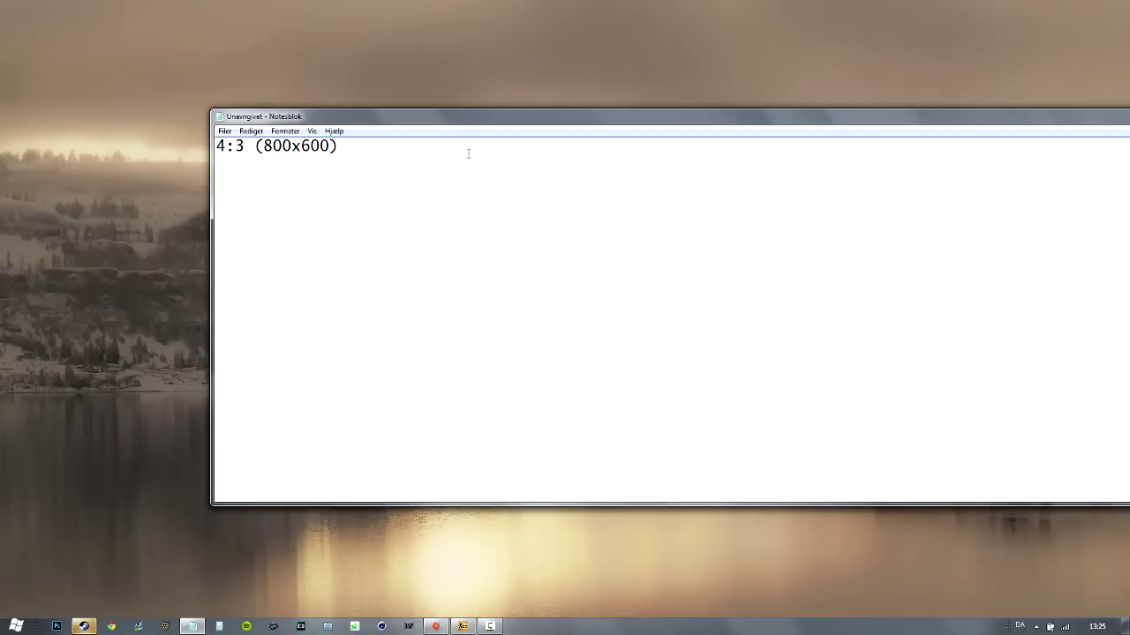
Select and deselect the note text, then shift the Notepad window left
key("ctrl+a")
left_click(323, 187)
left_click_drag(1117, 127, 966, 114)
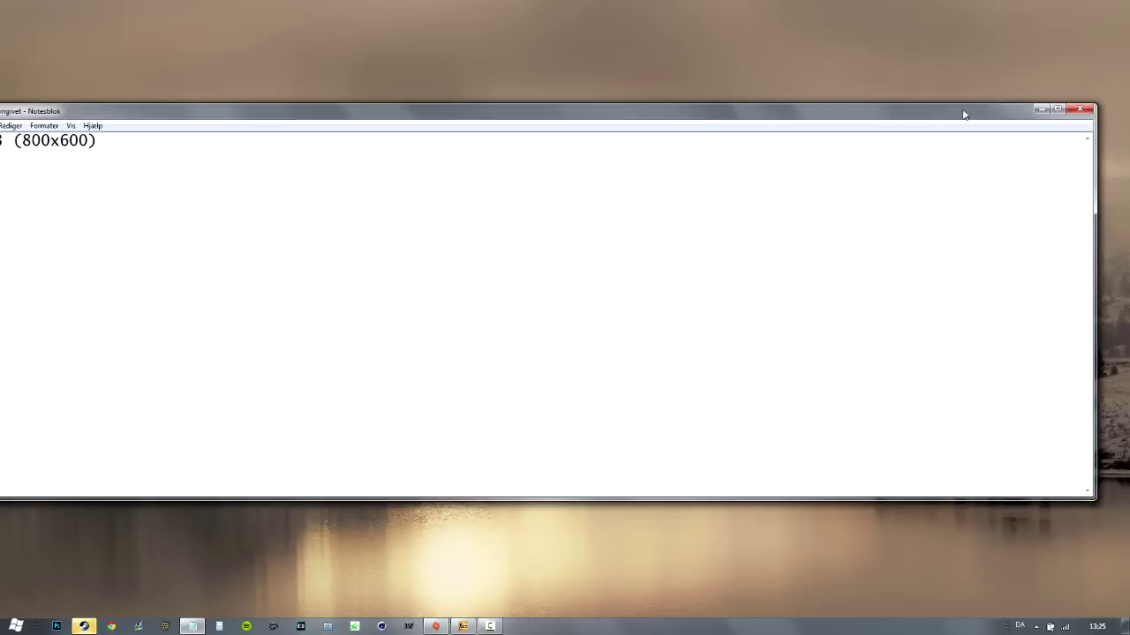
left_click(1043, 110)
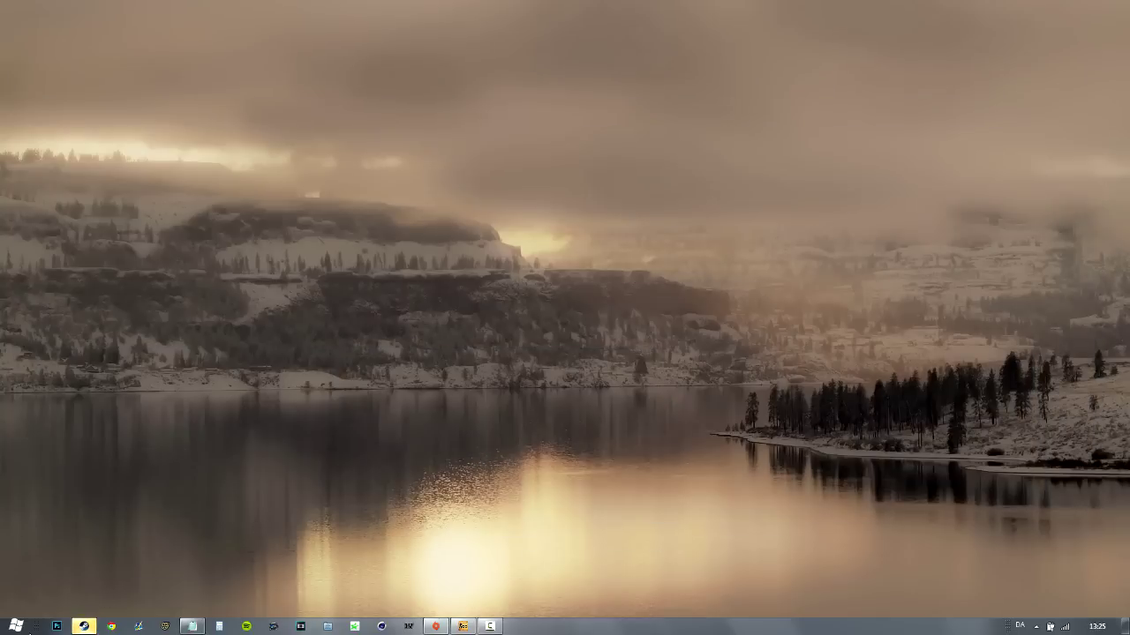
left_click(16, 626)
left_click(501, 303)
right_click(470, 241)
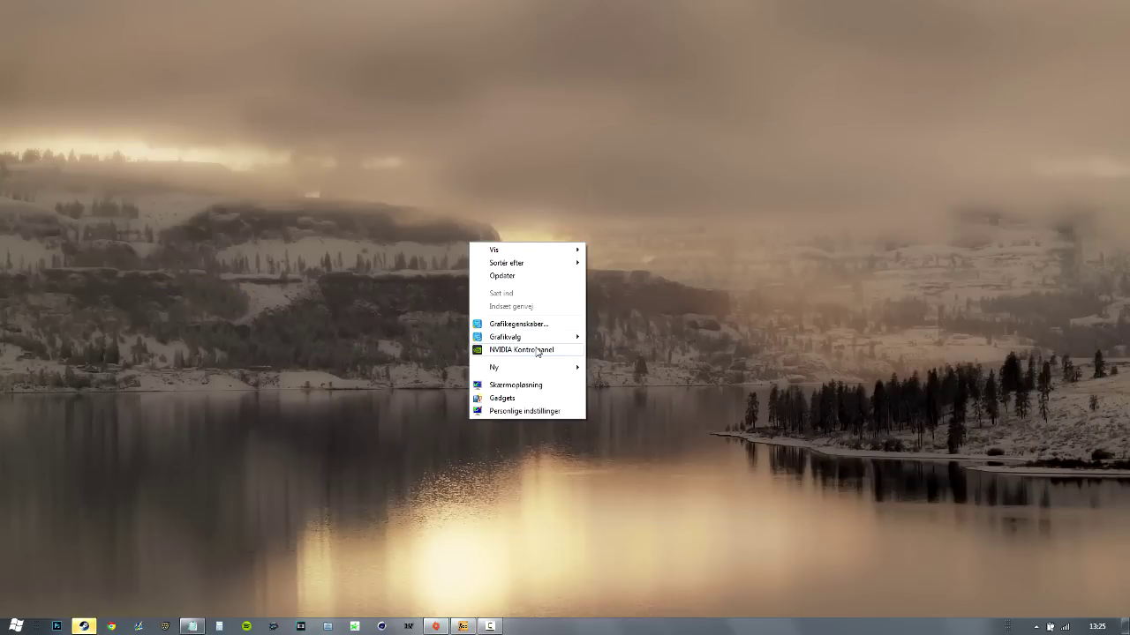
left_click(508, 352)
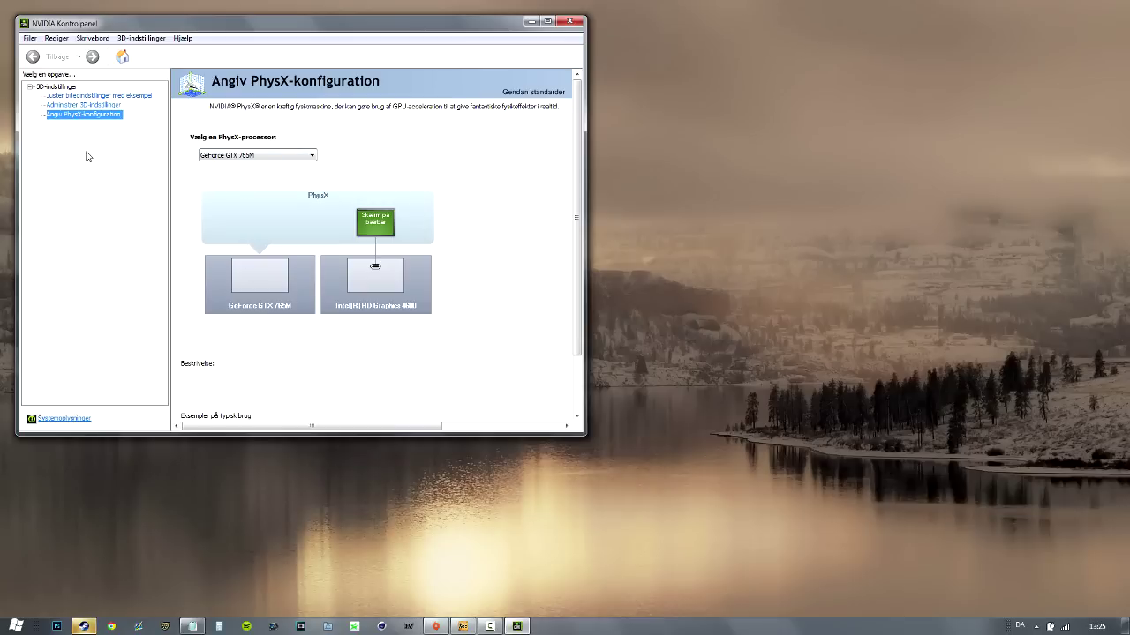
left_click(570, 23)
right_click(524, 126)
left_click(595, 201)
right_click(591, 214)
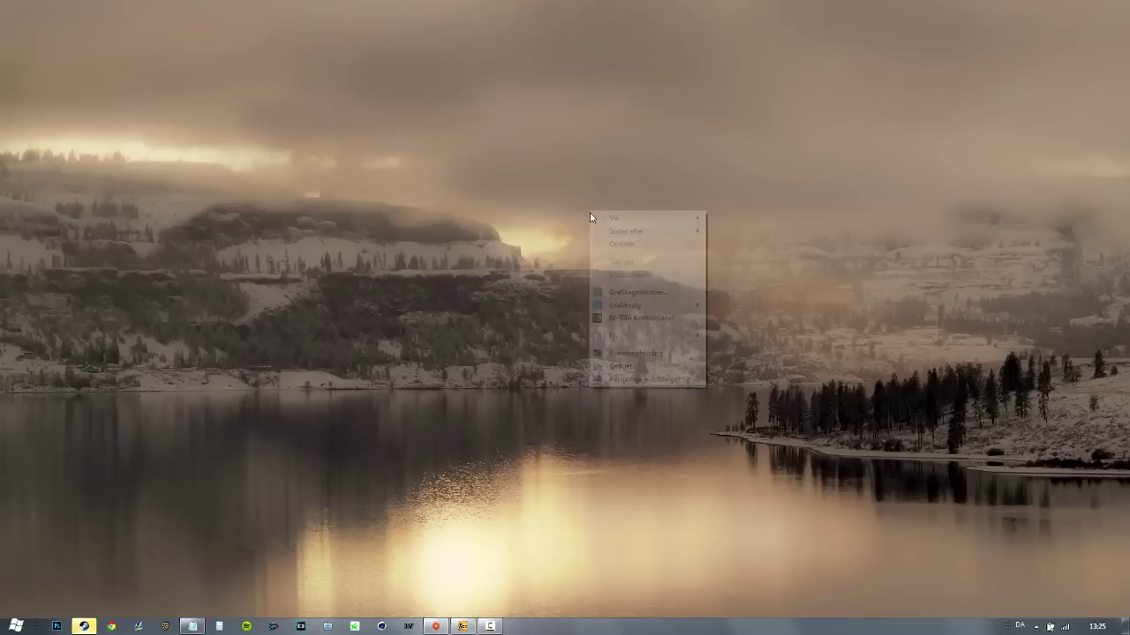
left_click(632, 293)
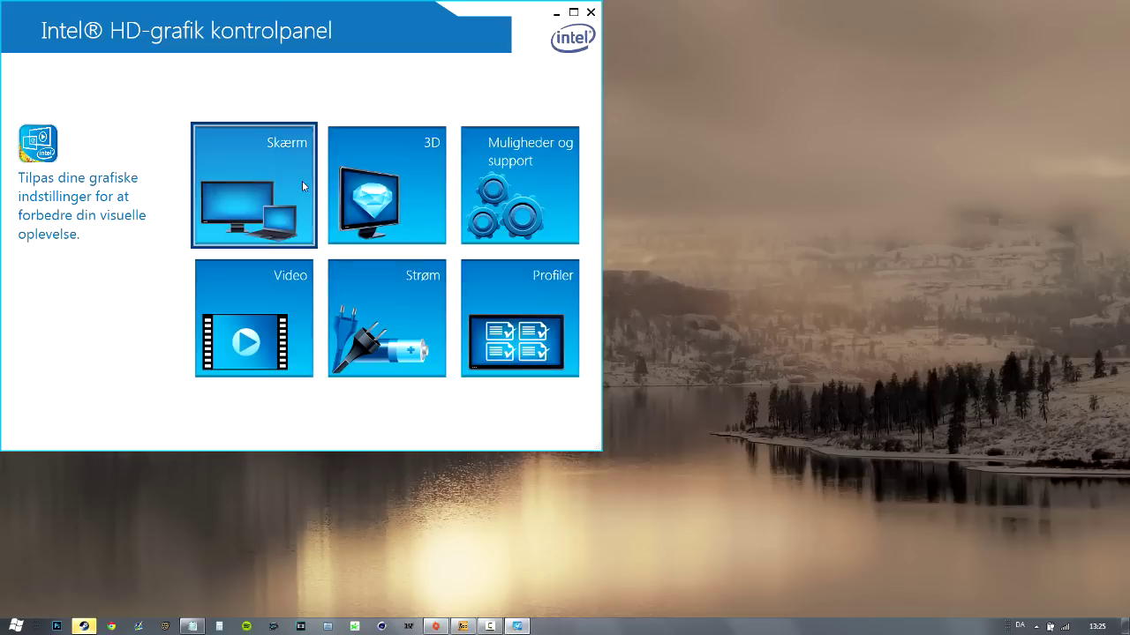
left_click(305, 185)
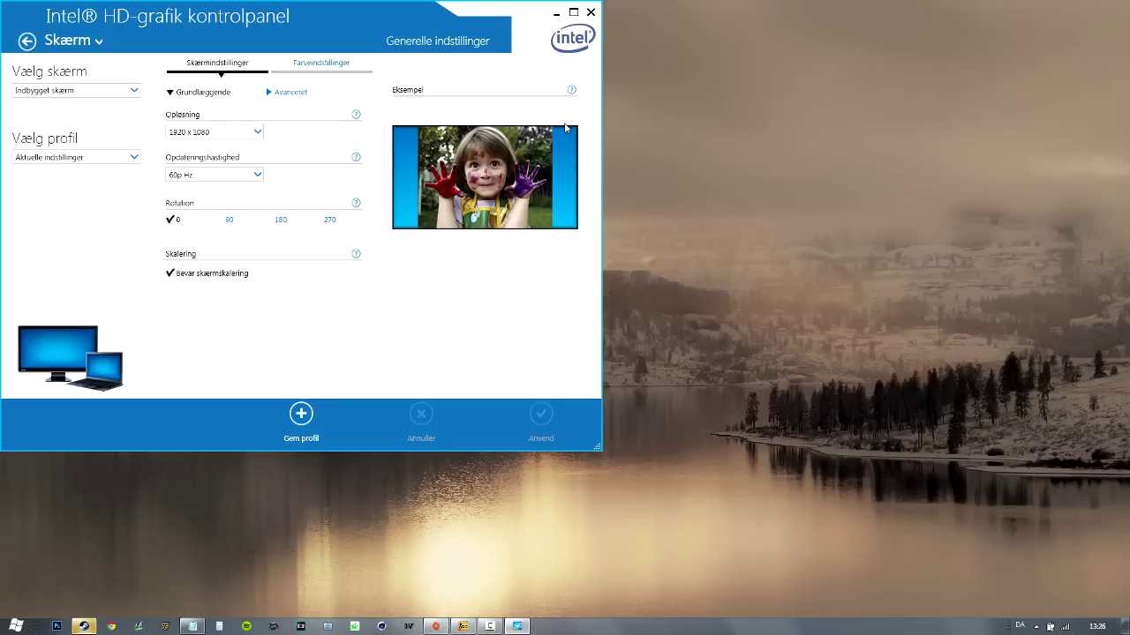
Close the Intel graphics panel and launch regedit from the Start search
left_click(590, 12)
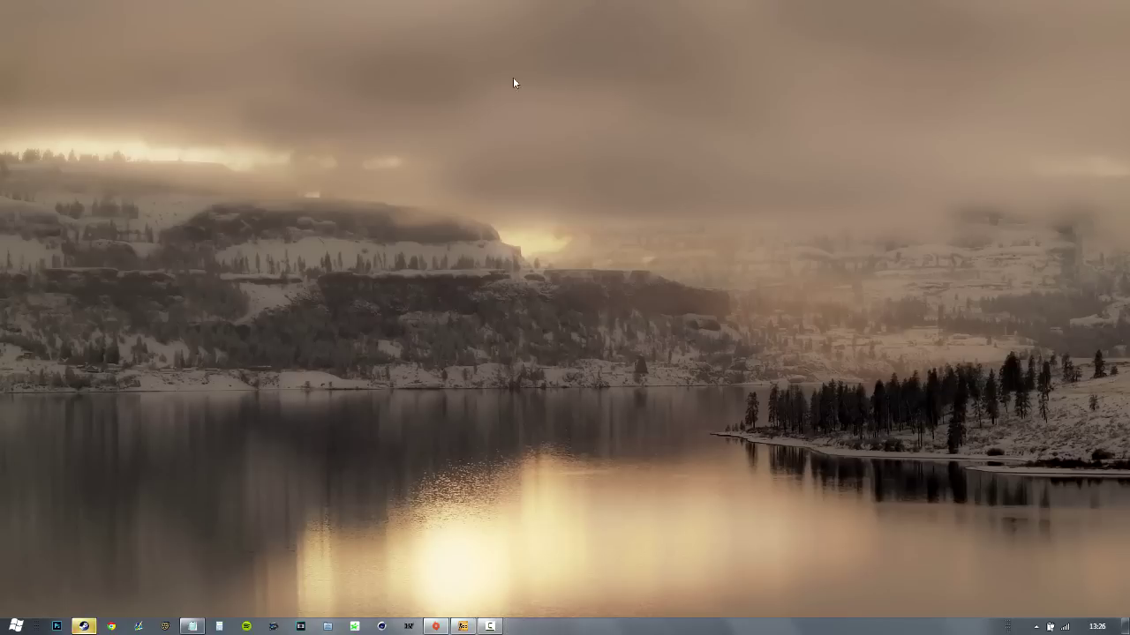
left_click(5, 629)
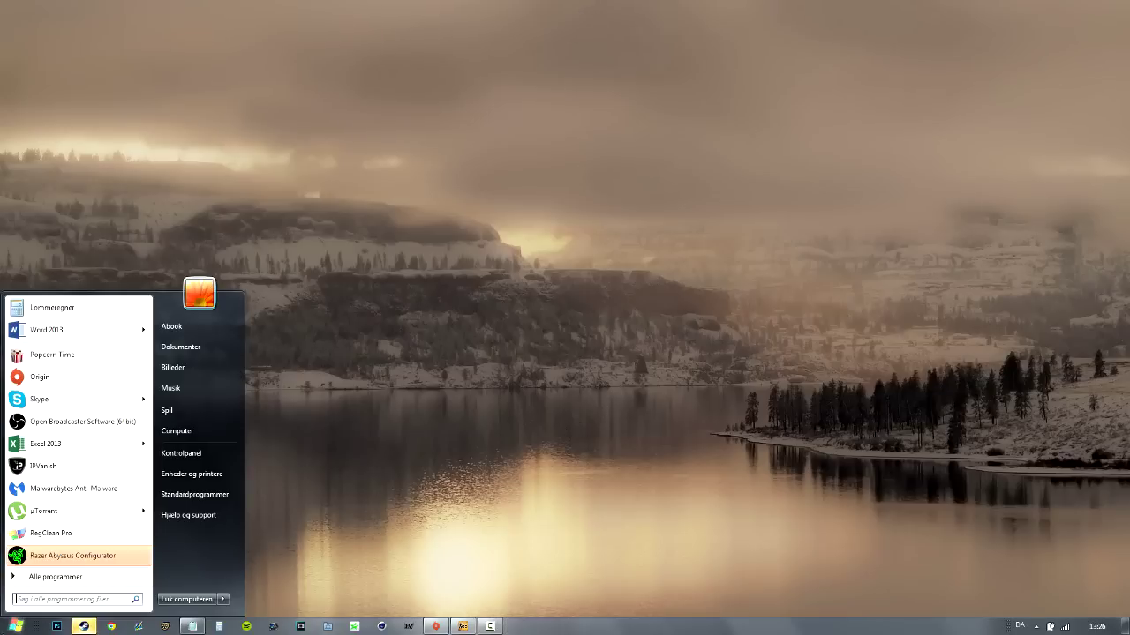
left_click(4, 629)
type("regedit")
key("Return")
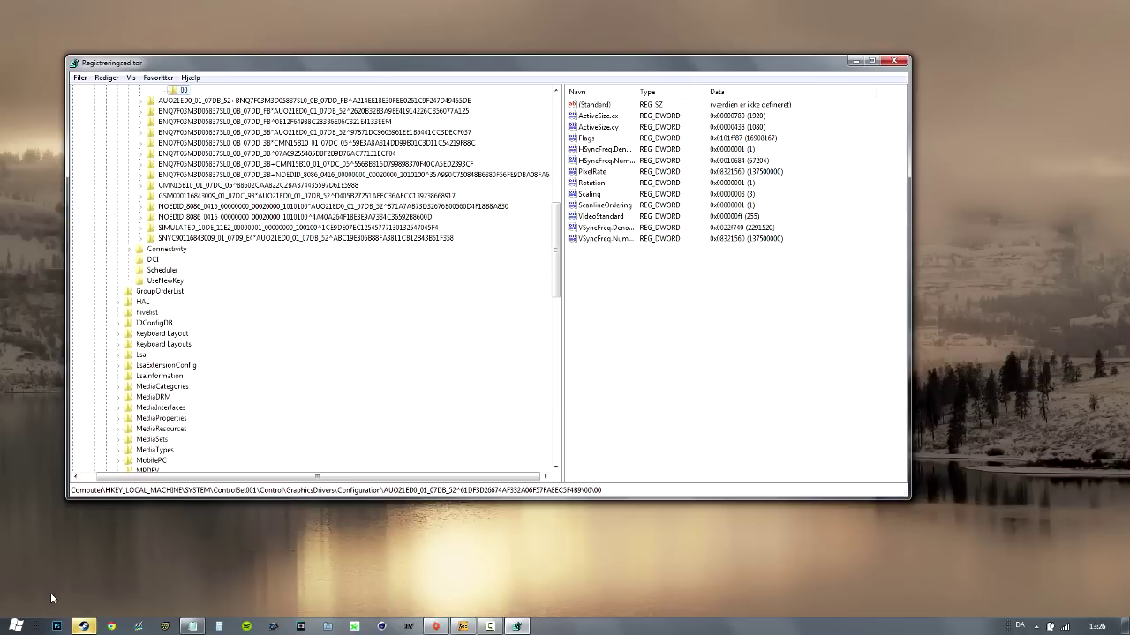
scroll(233, 152, "up", 3)
scroll(232, 146, "up", 12)
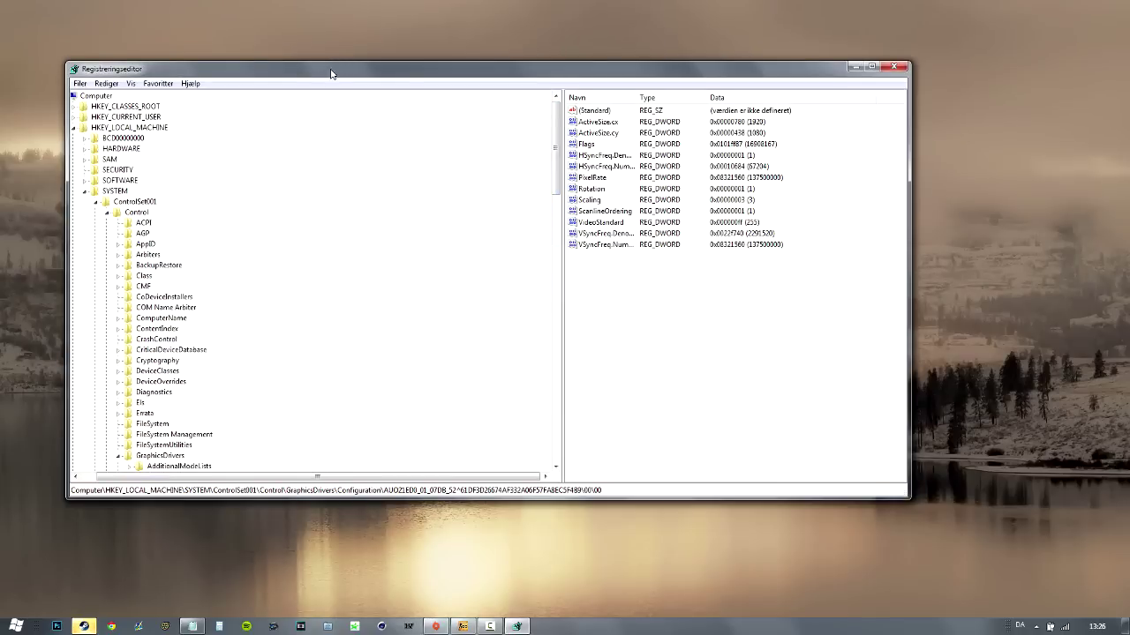
left_click_drag(331, 67, 375, 74)
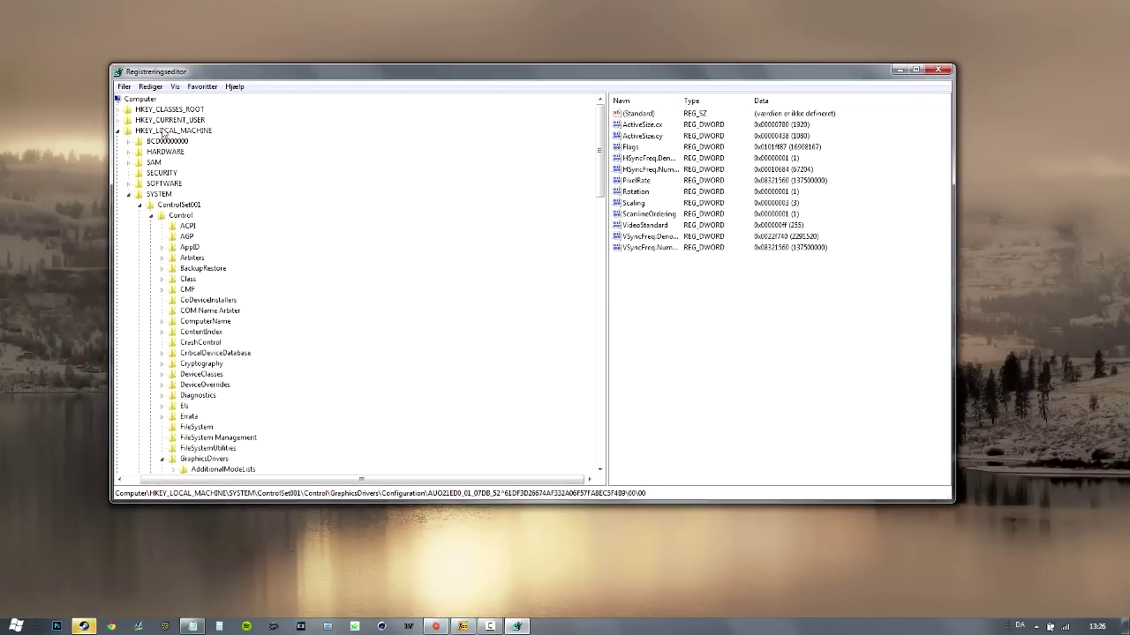
Browse to HKLM\SYSTEM\ControlSet001\Control\GraphicsDrivers\Configuration
left_click(147, 136)
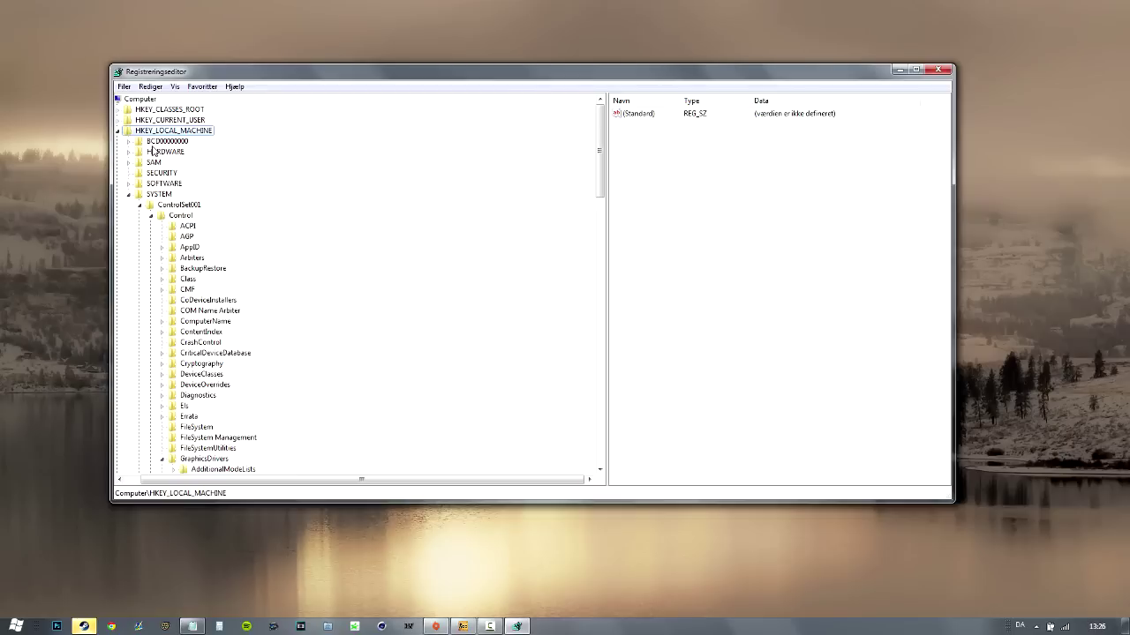
left_click(167, 195)
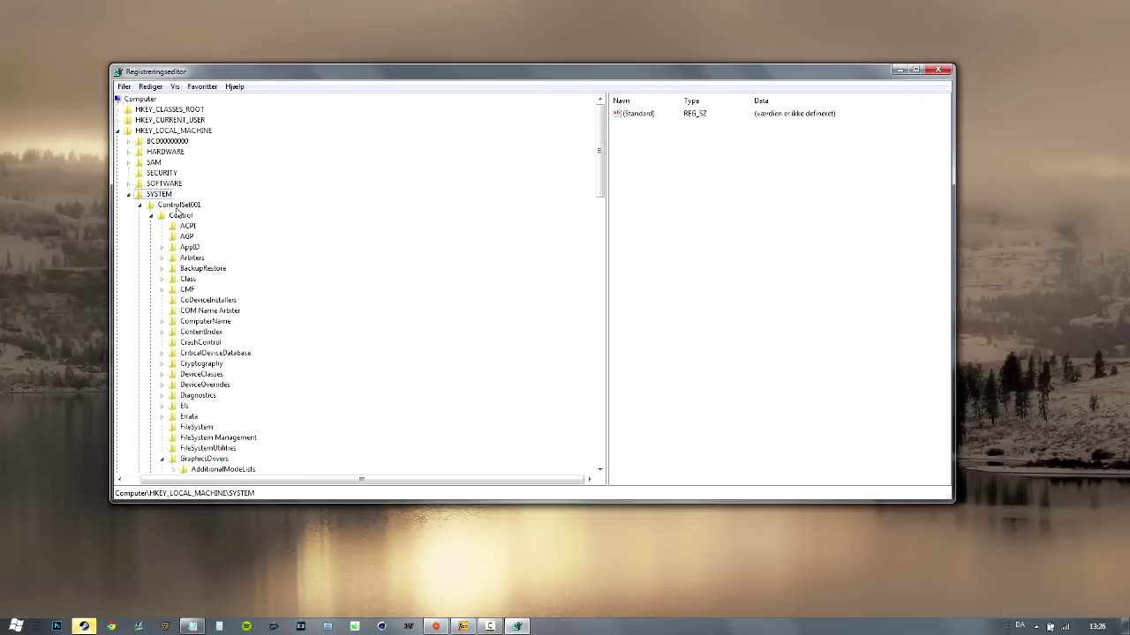
left_click(175, 208)
left_click(181, 216)
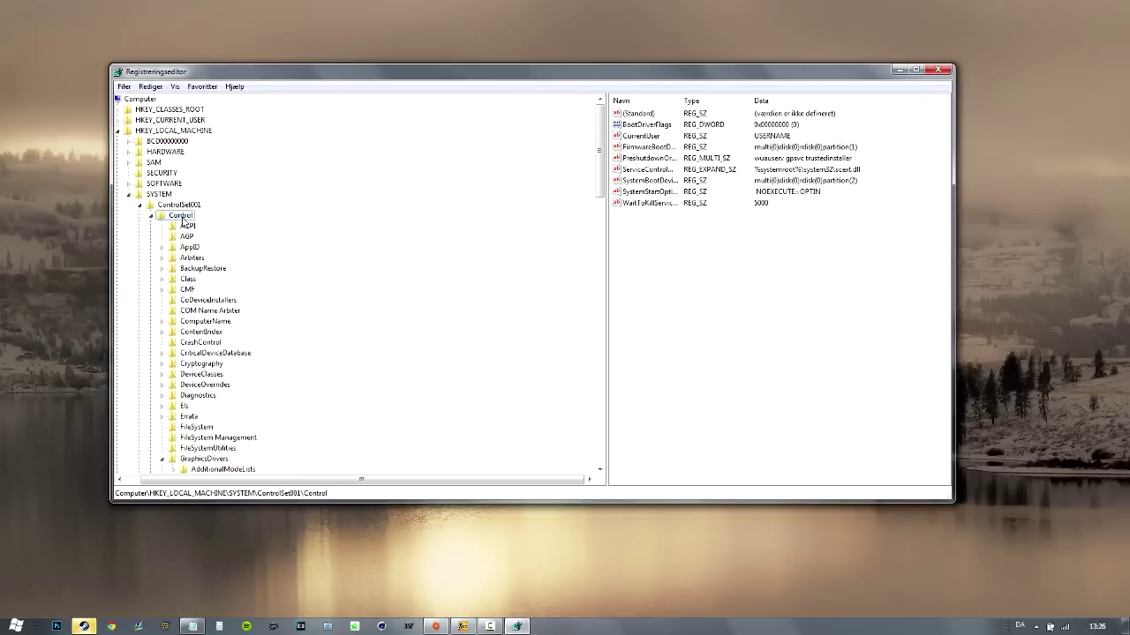
left_click(203, 460)
left_click_drag(600, 176, 585, 245)
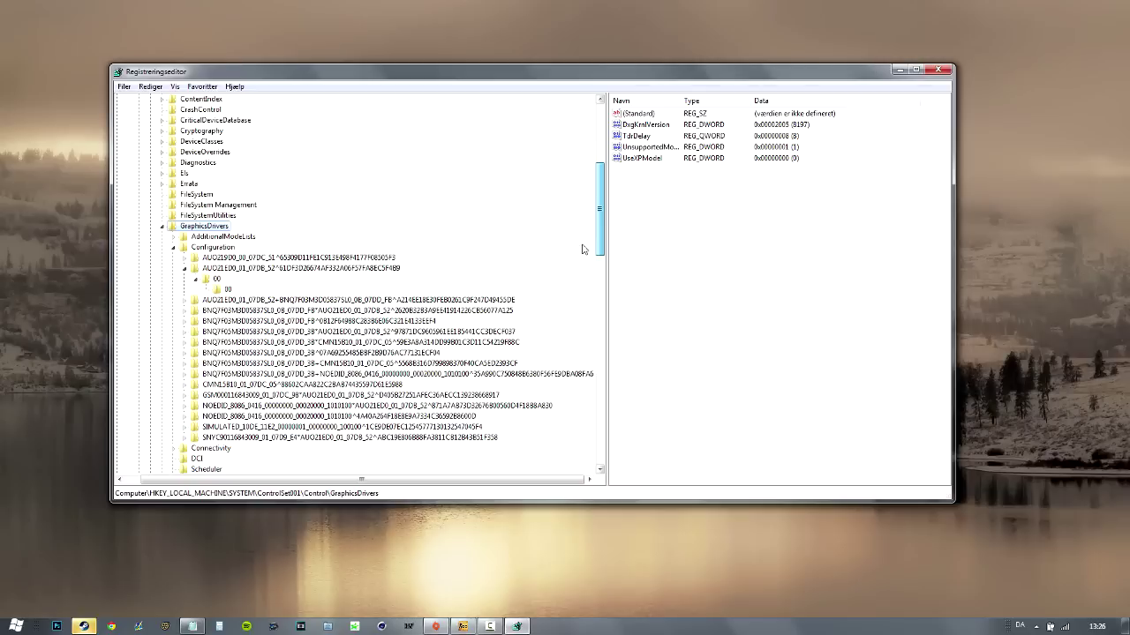
key("Down")
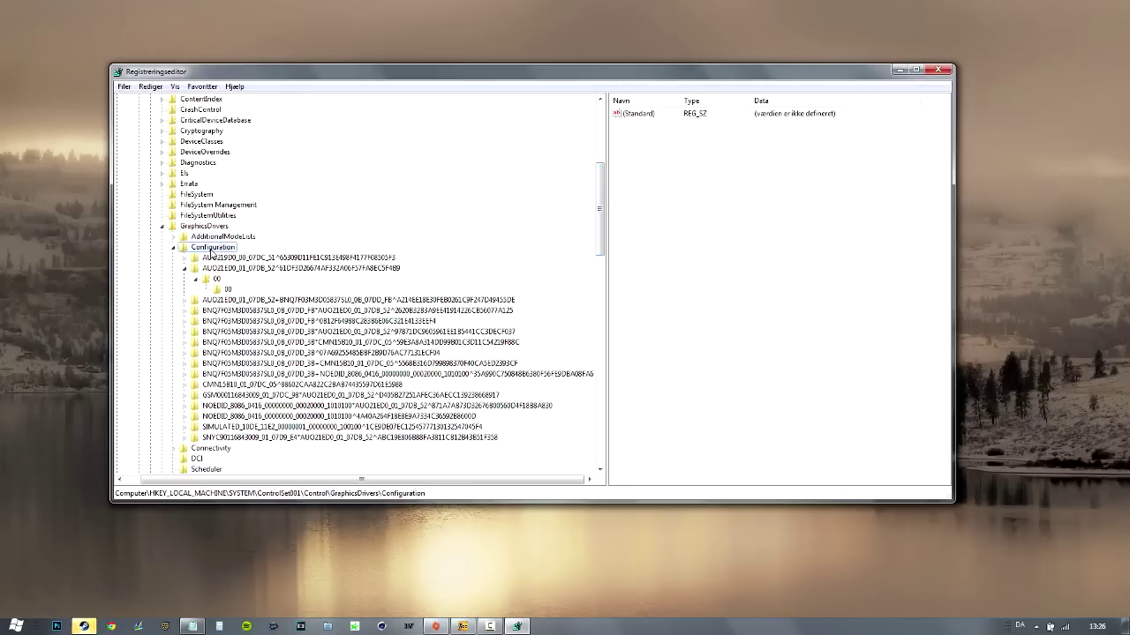
left_click(213, 251)
Expand the first AUO display entry under Configuration to show its 00 subkeys
left_click(218, 259)
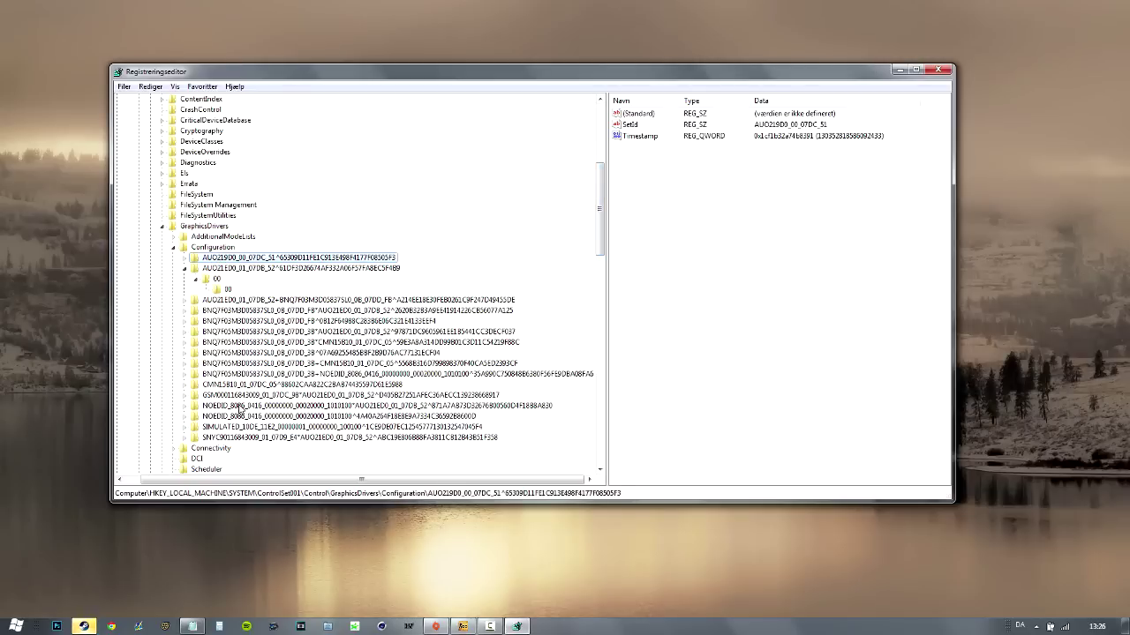
left_click(237, 438)
left_click(245, 259)
left_click(184, 257)
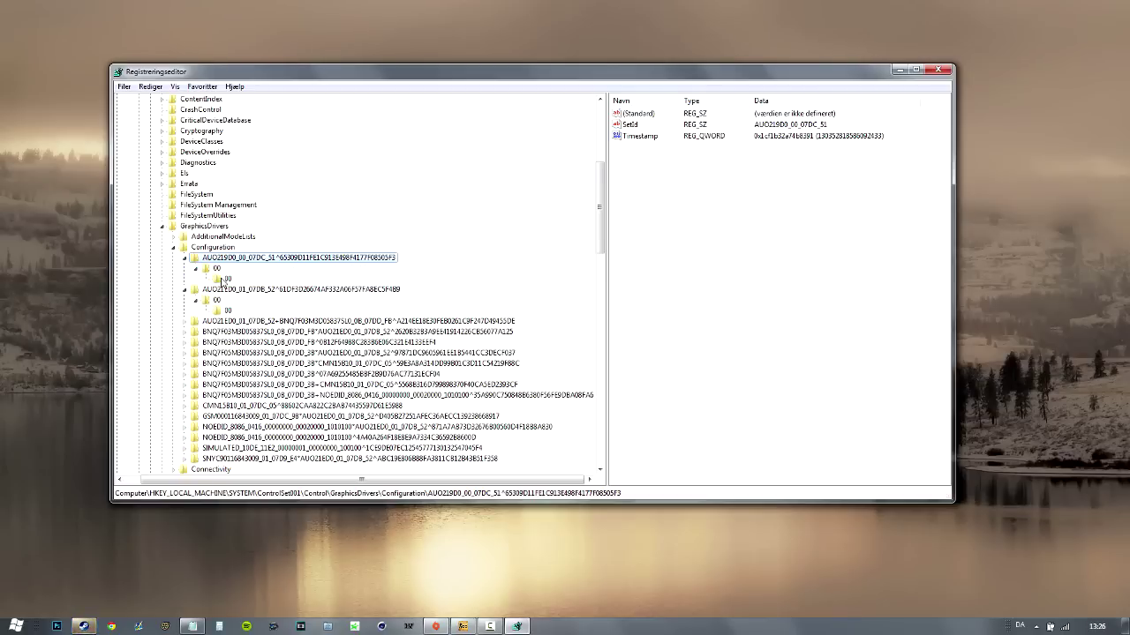
In the 00\00 subkey, edit the Scaling DWORD and set its value data to 3
left_click(225, 279)
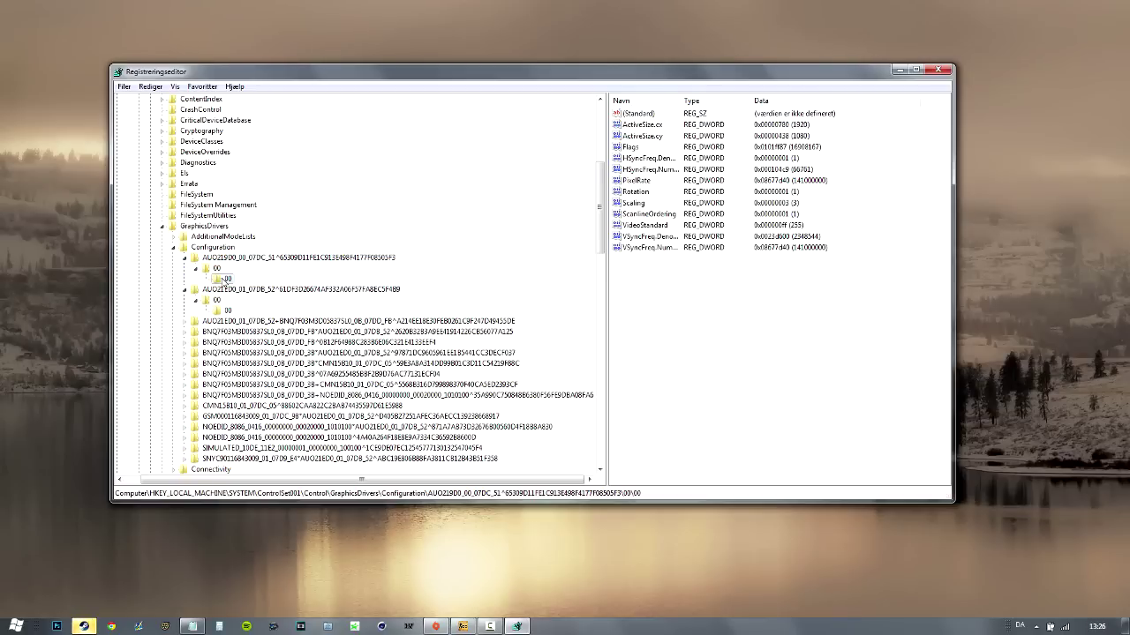
left_click(637, 204)
right_click(642, 206)
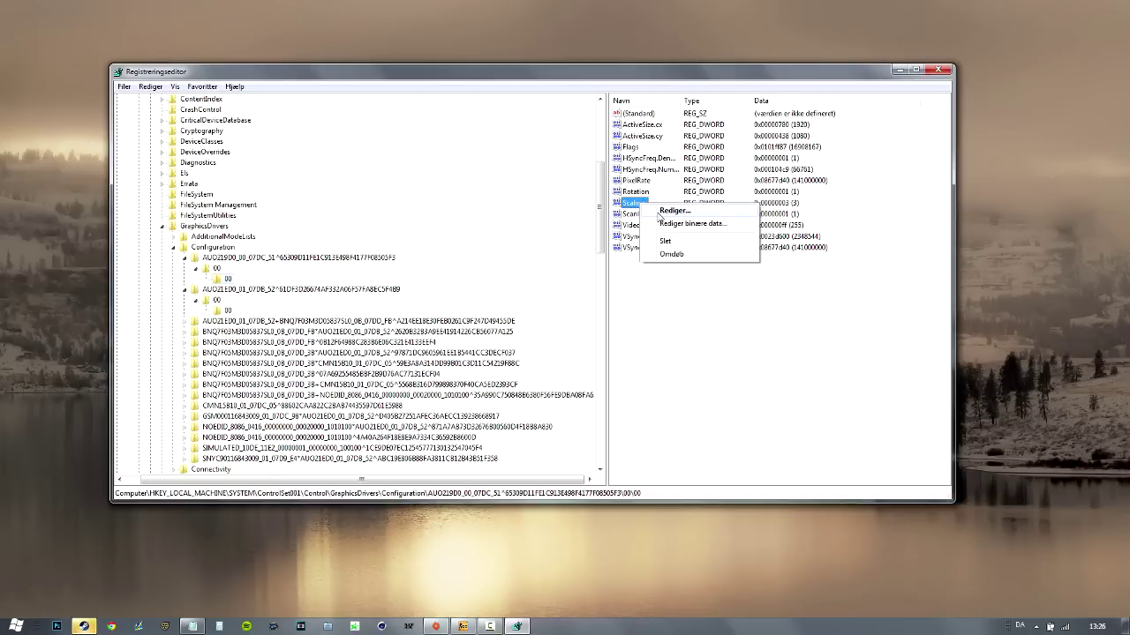
left_click(663, 212)
left_click_drag(229, 123, 300, 130)
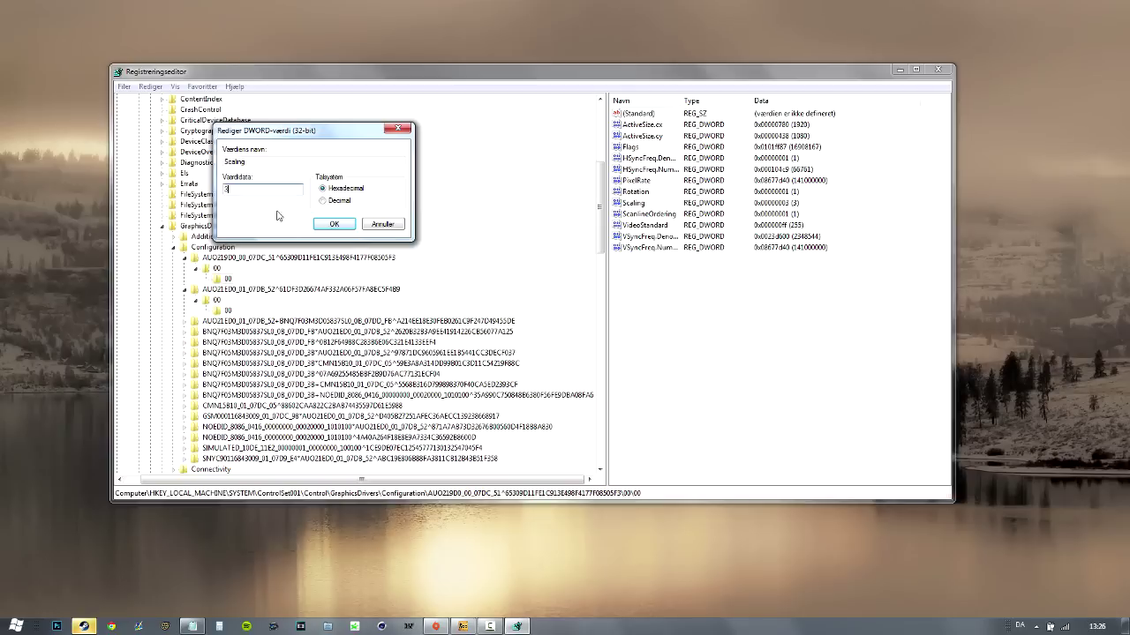
left_click(330, 226)
left_click(335, 224)
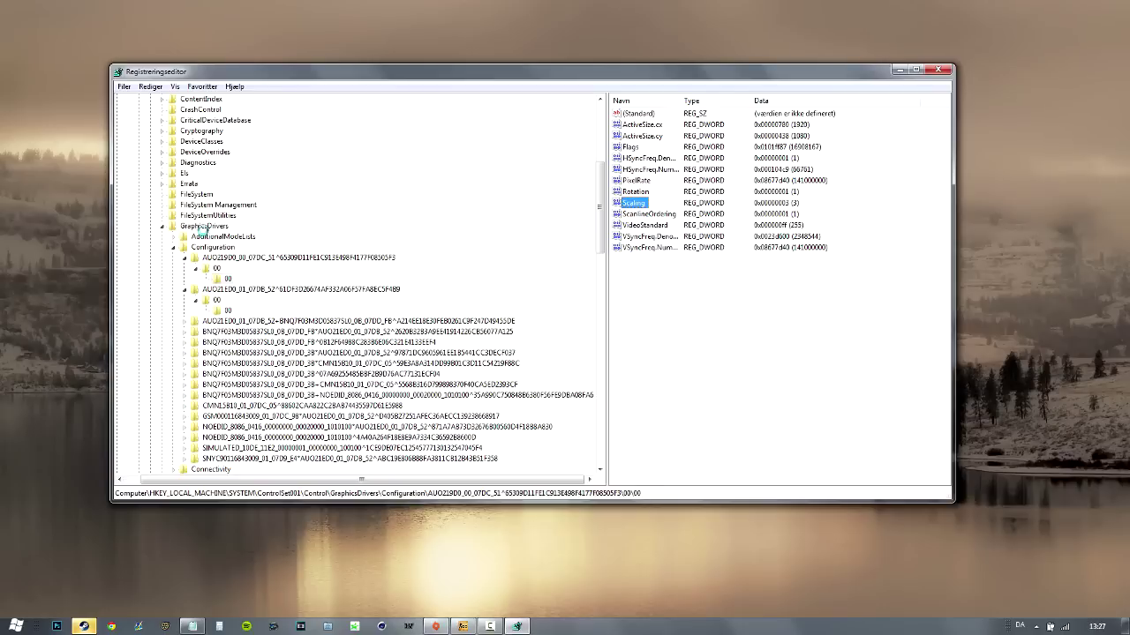
Collapse the first display entry, check the display keys, and close Registry Editor
left_click(213, 248)
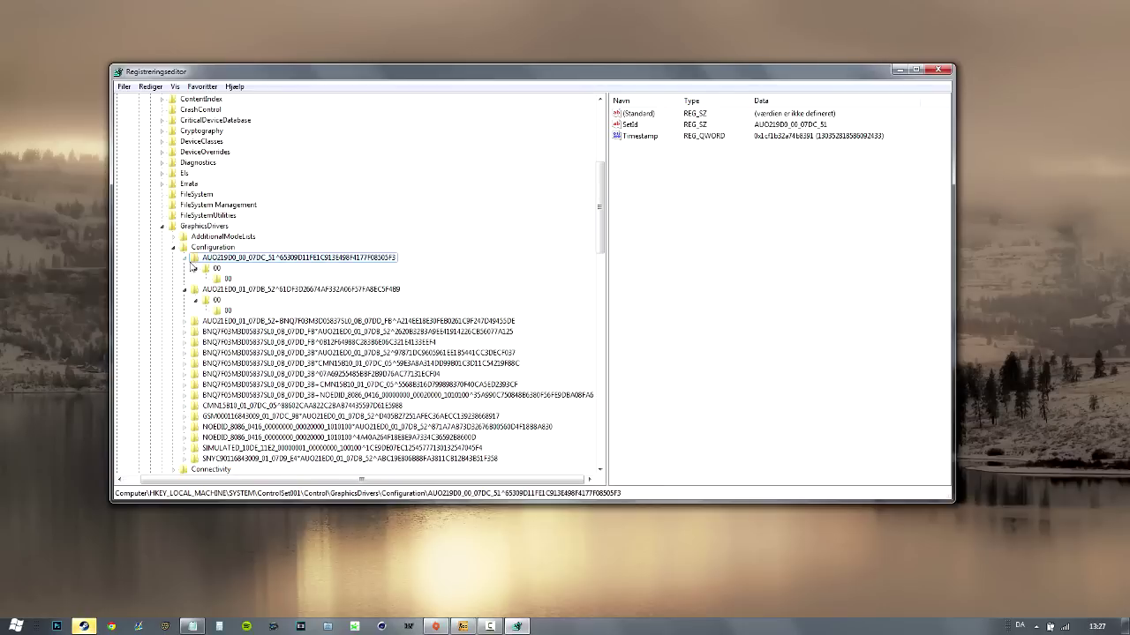
left_click(185, 257)
left_click(234, 439)
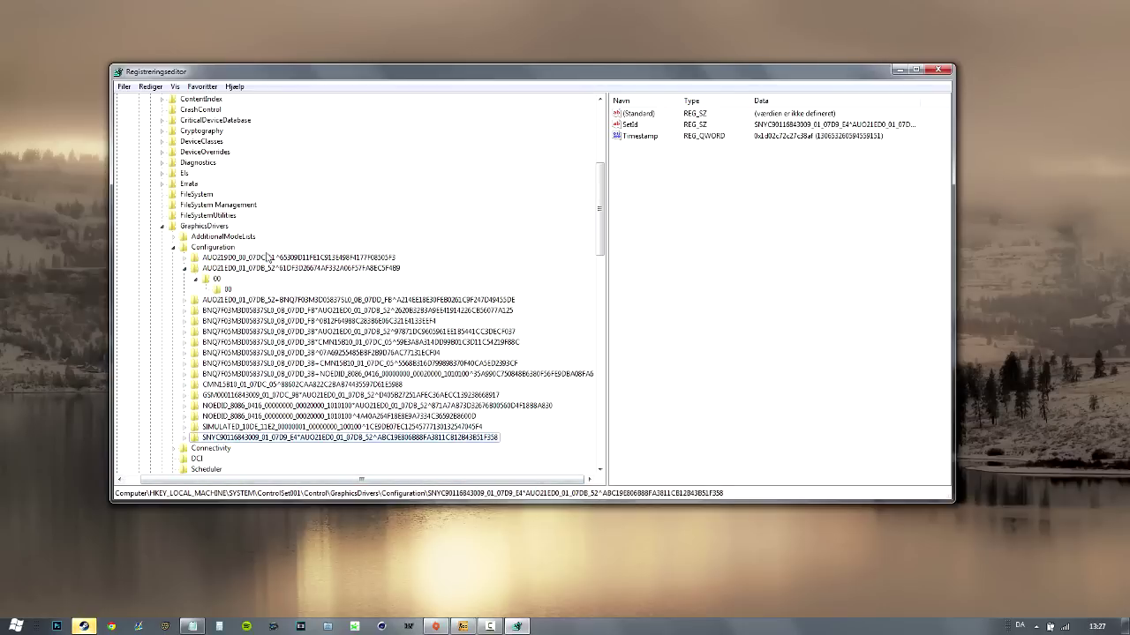
left_click(269, 258)
left_click(379, 438)
left_click(939, 71)
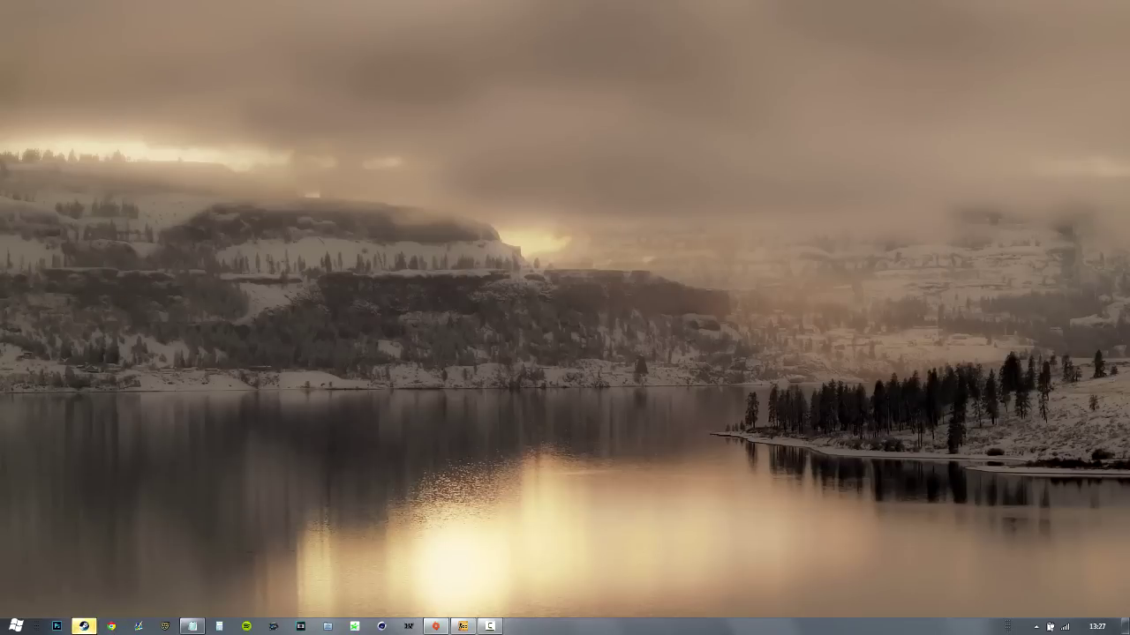